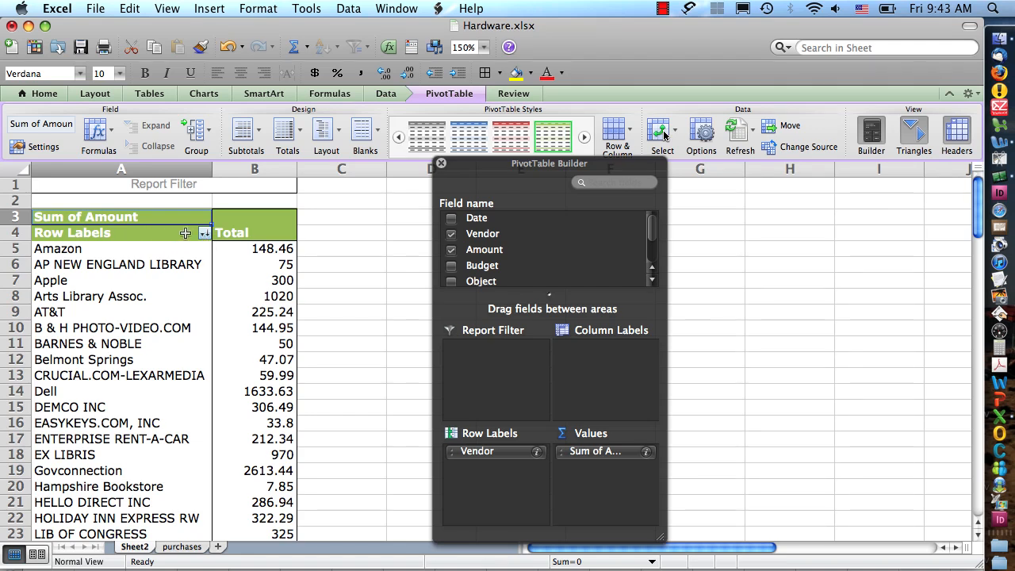
- Sort the Vendor row labels in descending order and return them to ascending order
left_click(203, 233)
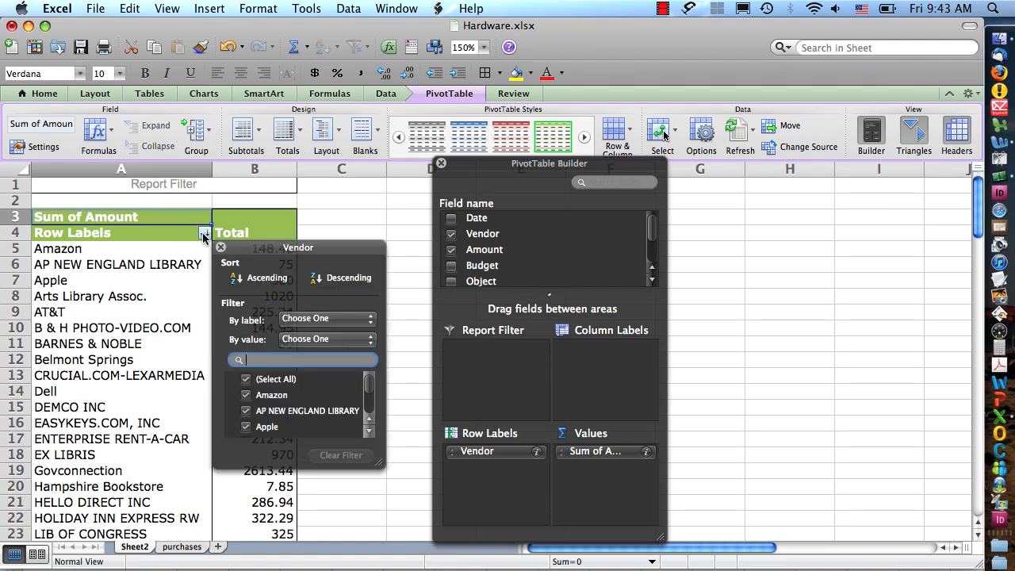
left_click(265, 279)
left_click(370, 282)
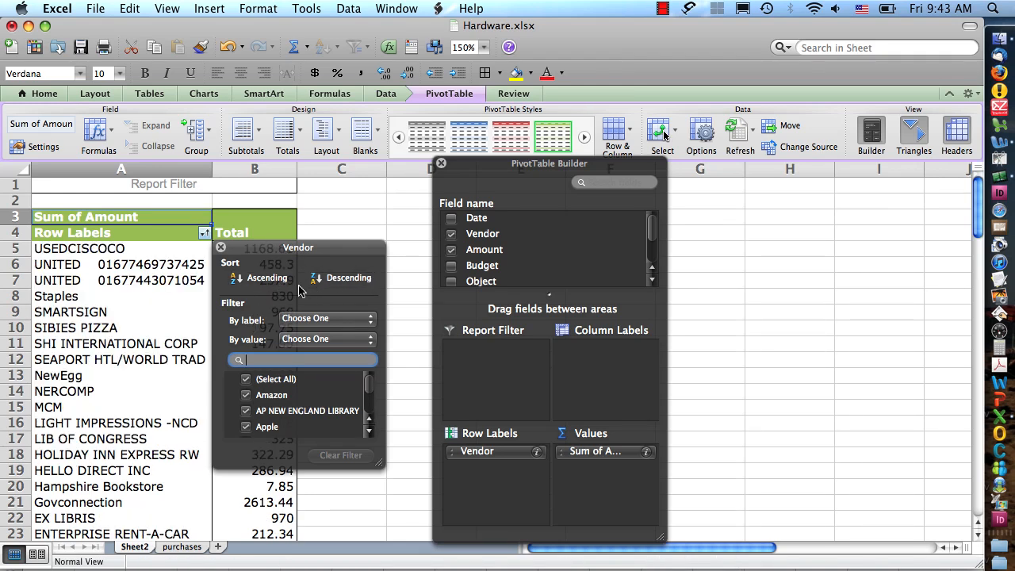
left_click(269, 279)
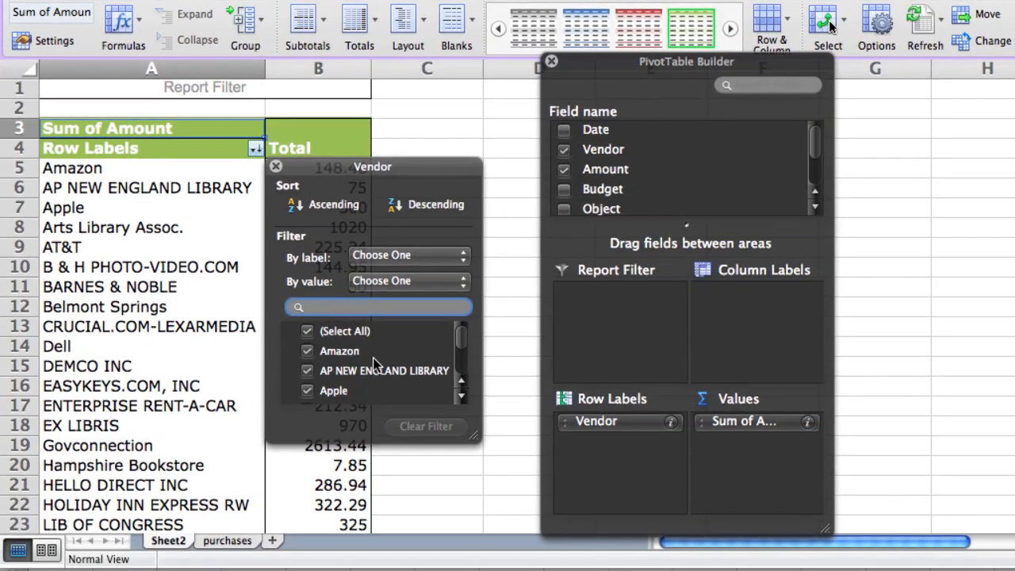
- Filter the Vendor row labels to only Amazon, Apple and Dell, moving the filter window clear of the pivot table
left_click(307, 332)
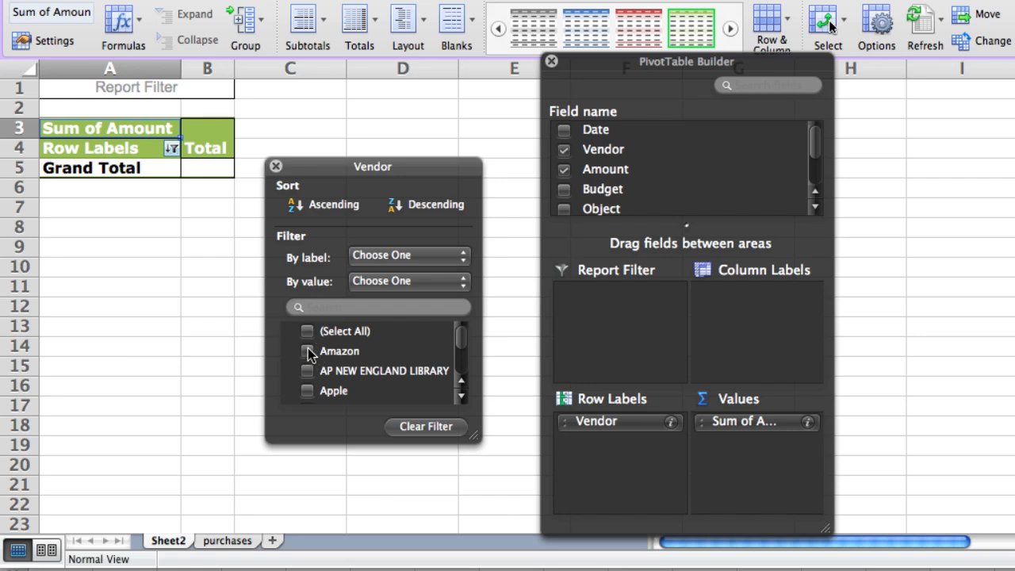
left_click(307, 351)
left_click(307, 391)
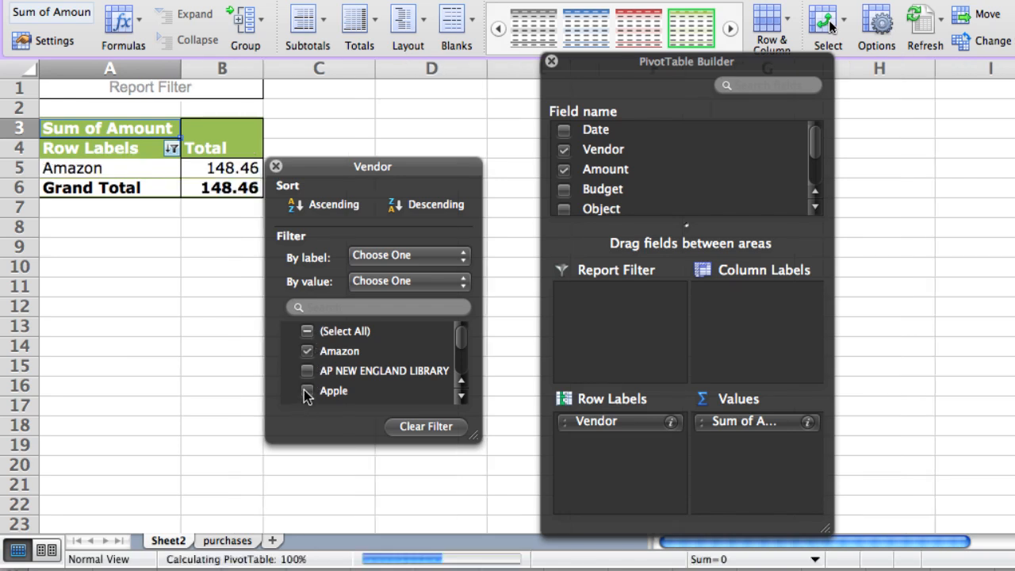
left_click_drag(460, 337, 464, 352)
left_click(307, 347)
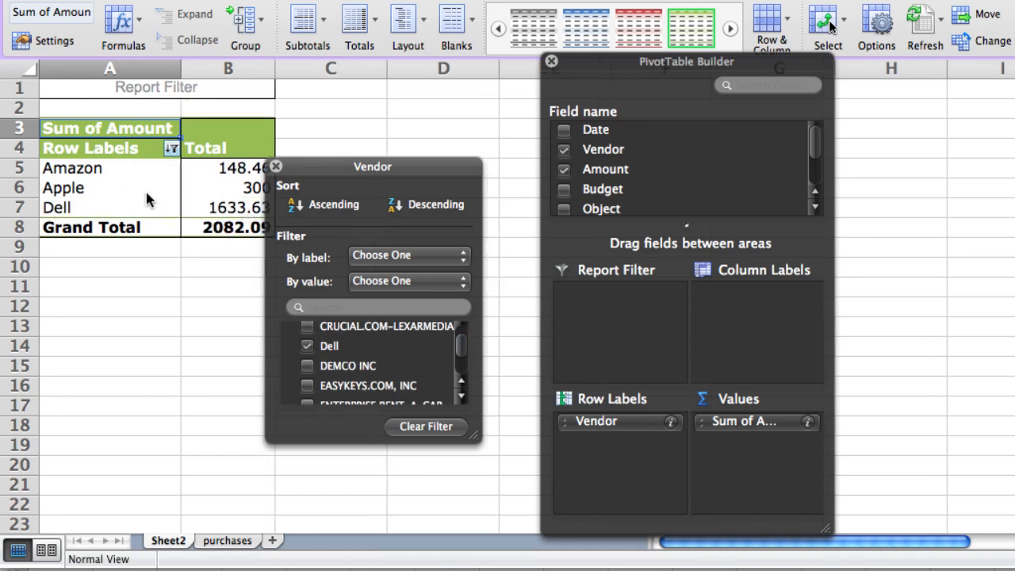
left_click_drag(351, 164, 383, 138)
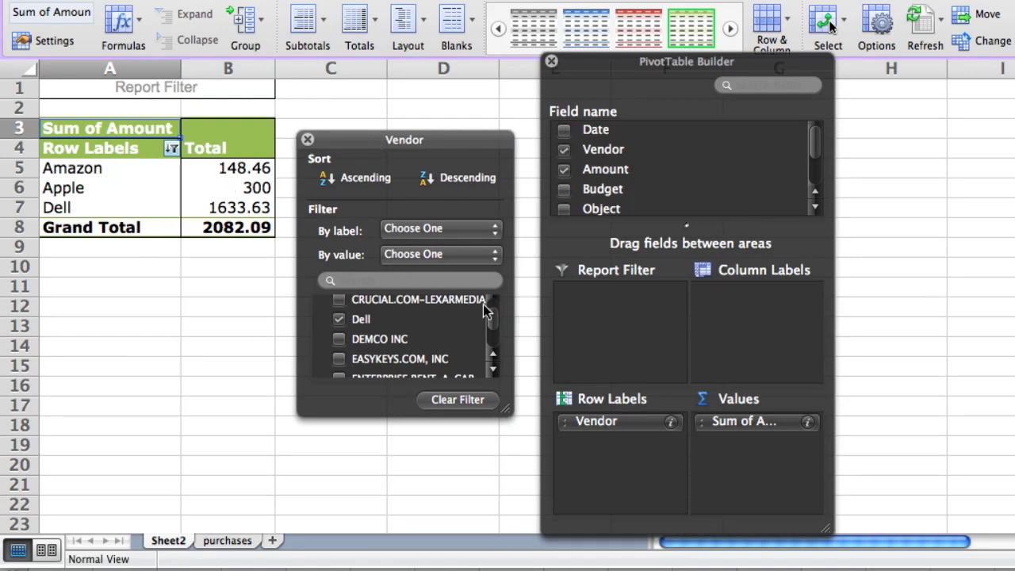
- Reselect all vendors in the Vendor filter and view the available label filter conditions without applying one
left_click_drag(493, 324, 493, 305)
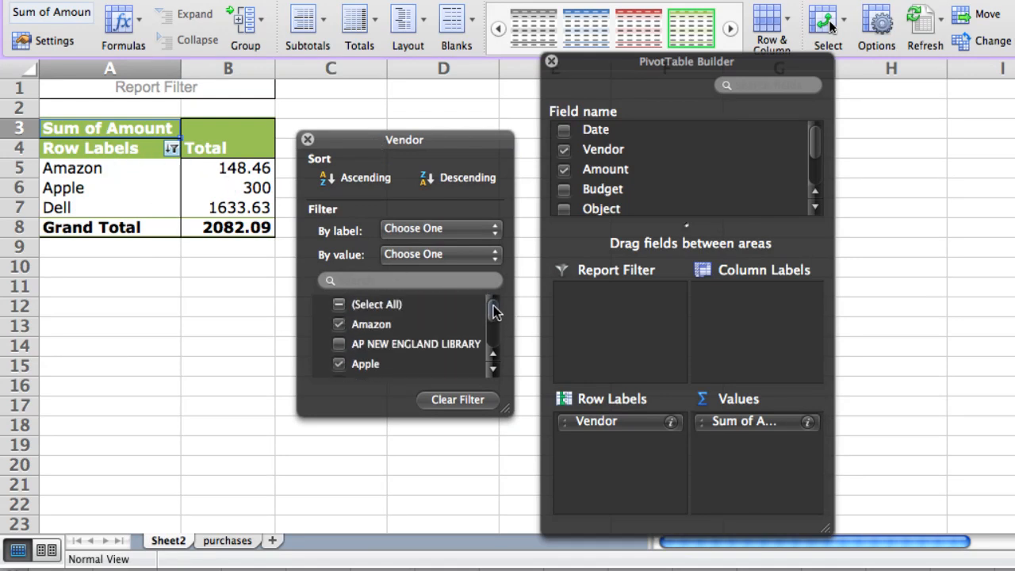
left_click(343, 306)
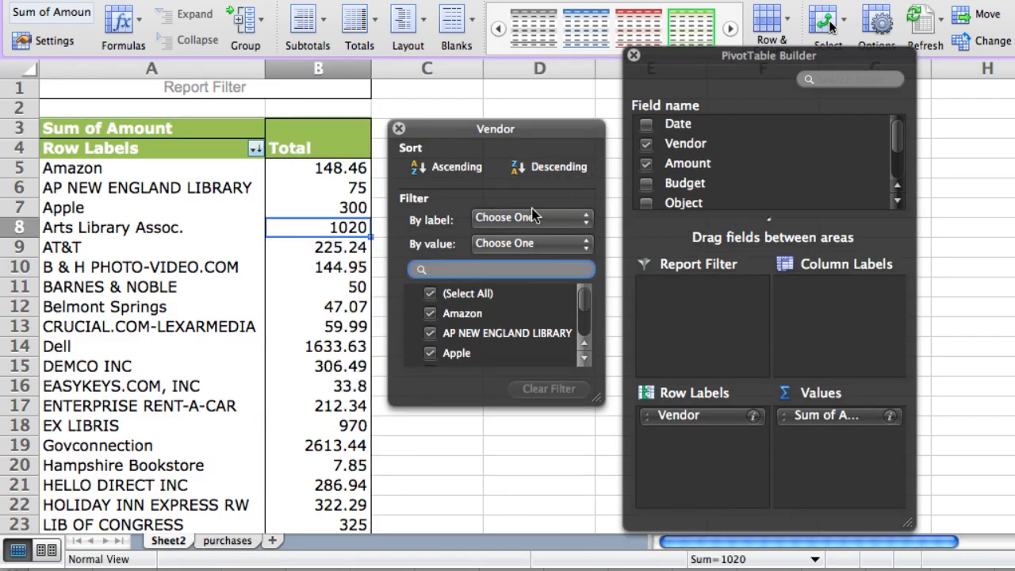
left_click(587, 220)
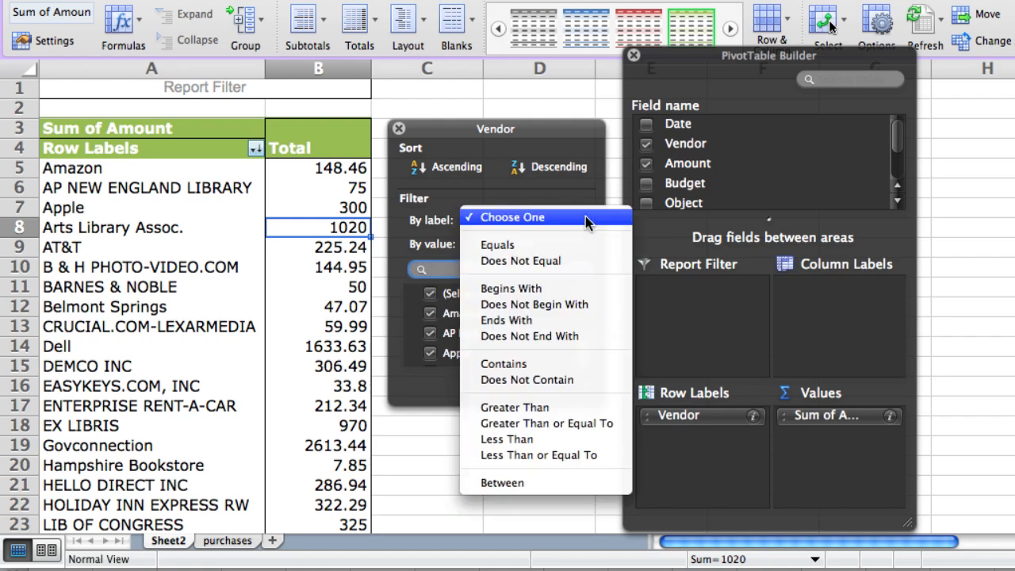
left_click(416, 220)
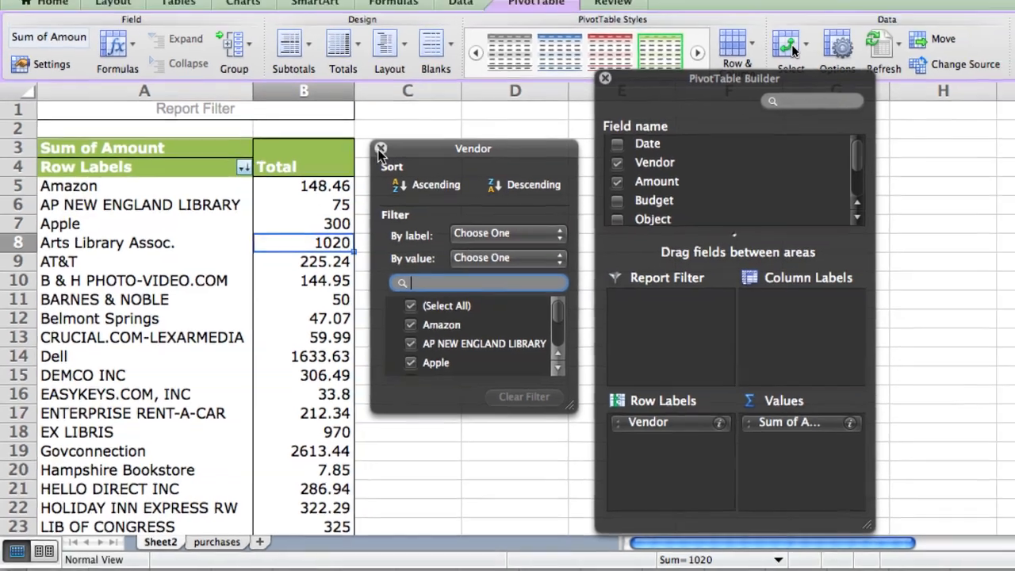
left_click(399, 130)
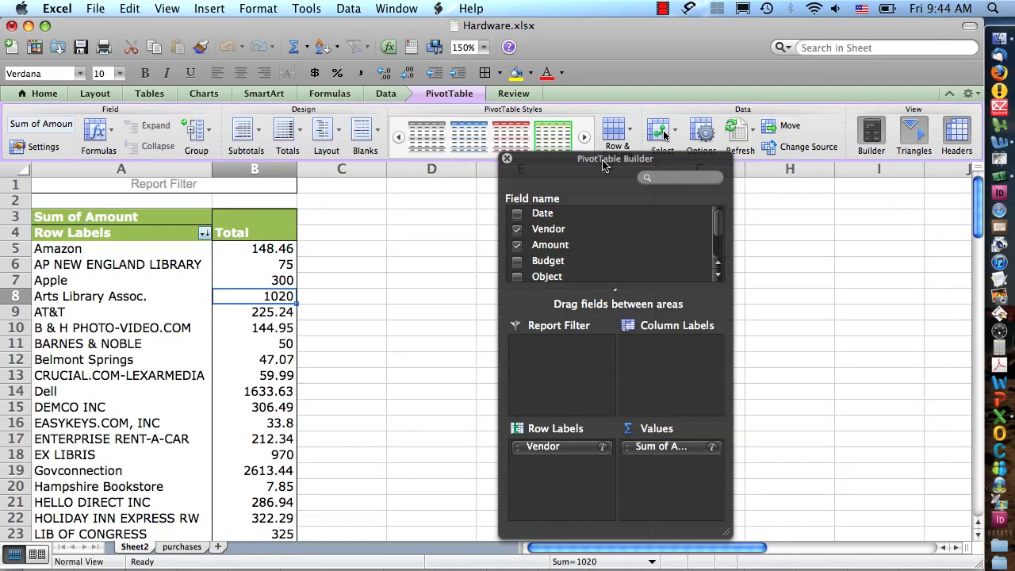
- Replace the Vendor field with the Name field in the pivot table's row labels
left_click_drag(600, 161, 564, 164)
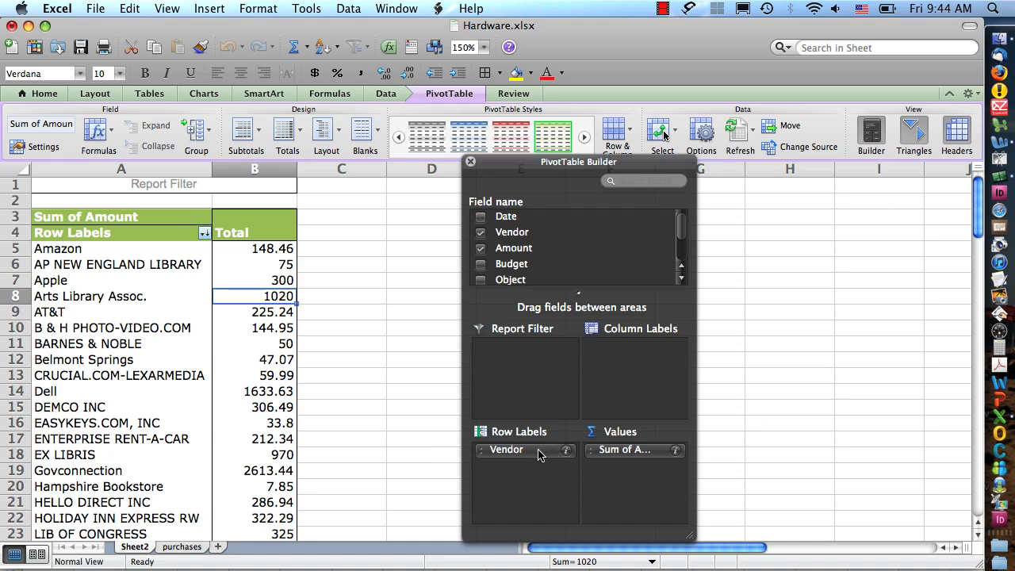
left_click_drag(538, 454, 418, 443)
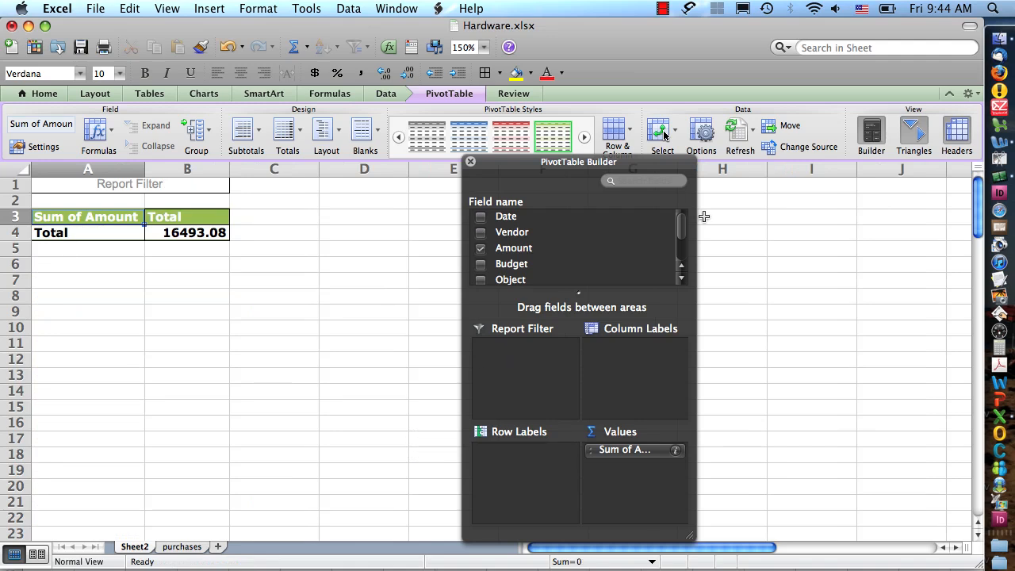
scroll(680, 230, "down", 3)
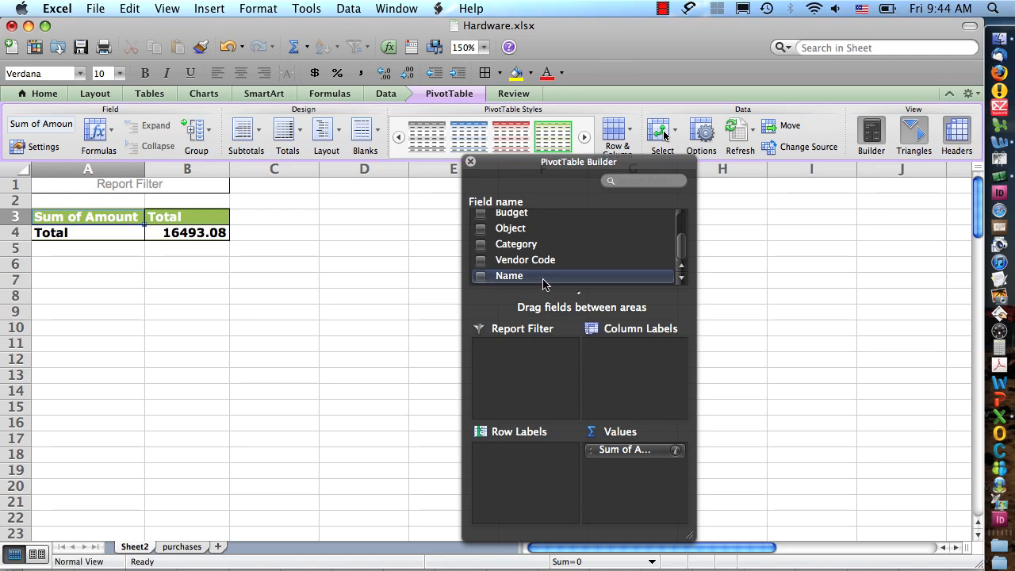
left_click_drag(541, 281, 524, 476)
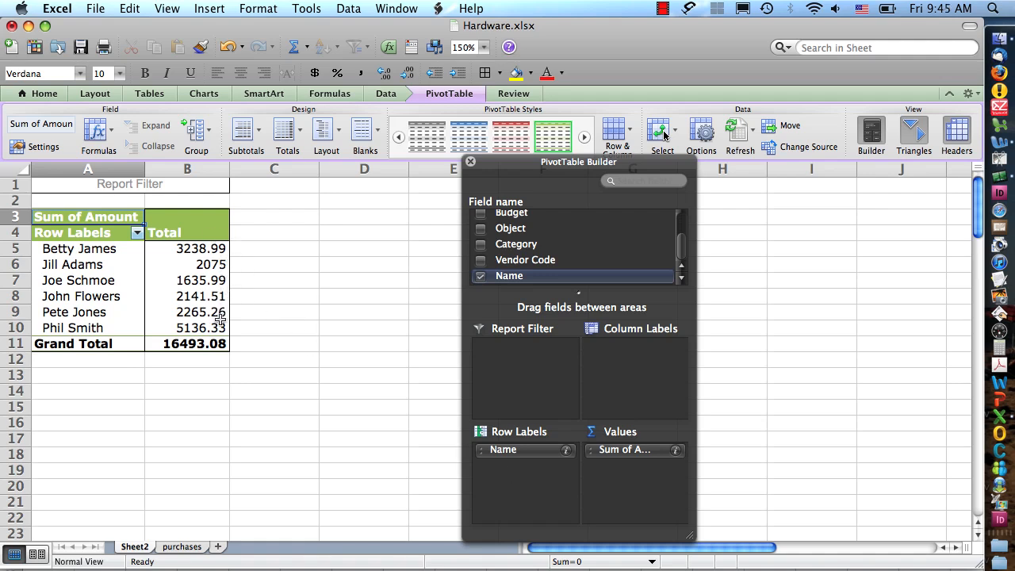
- Check the Name column in the purchases sheet's source data and return to the pivot table on Sheet2
left_click(182, 548)
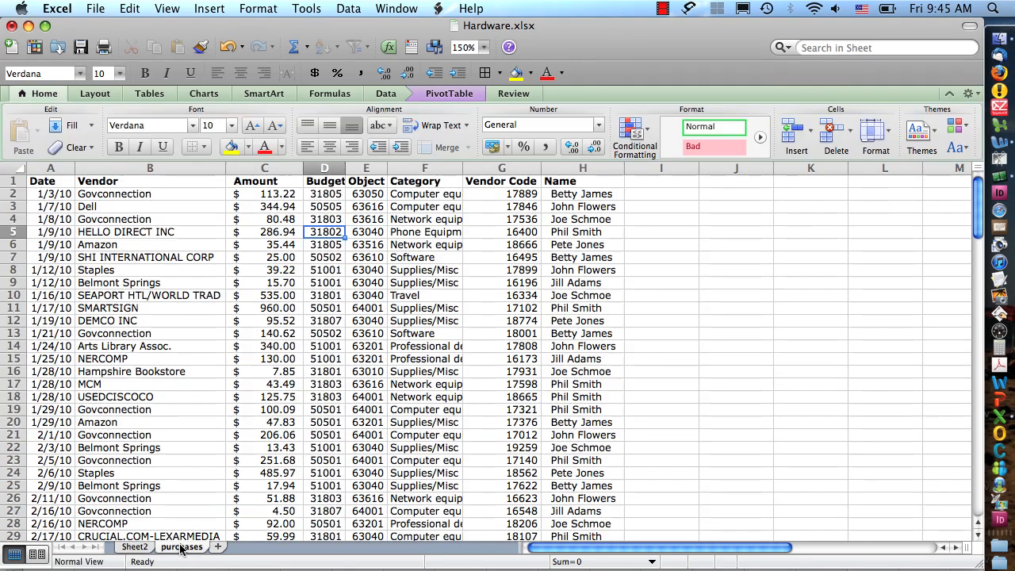
left_click(582, 167)
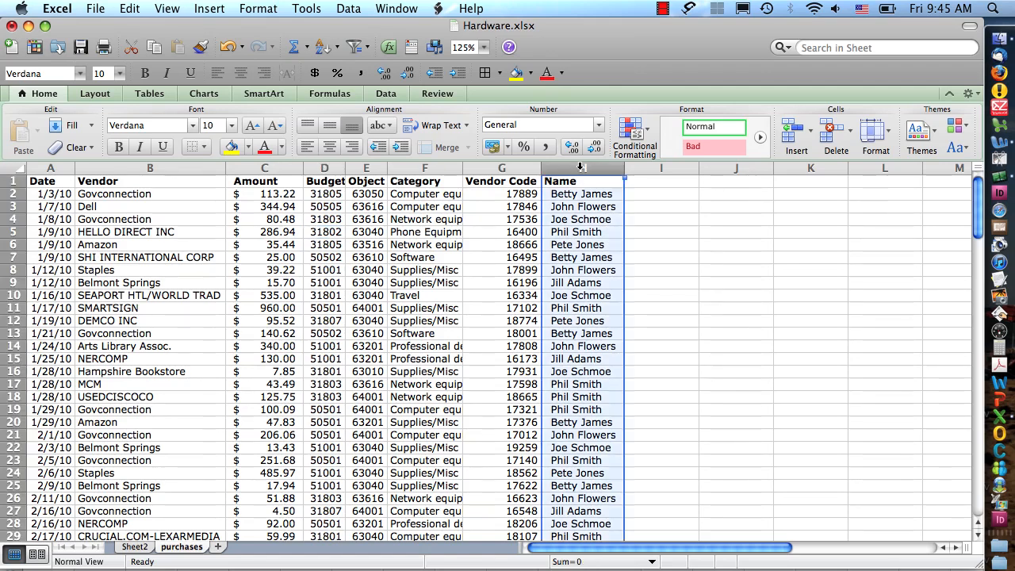
left_click(570, 241)
left_click(134, 548)
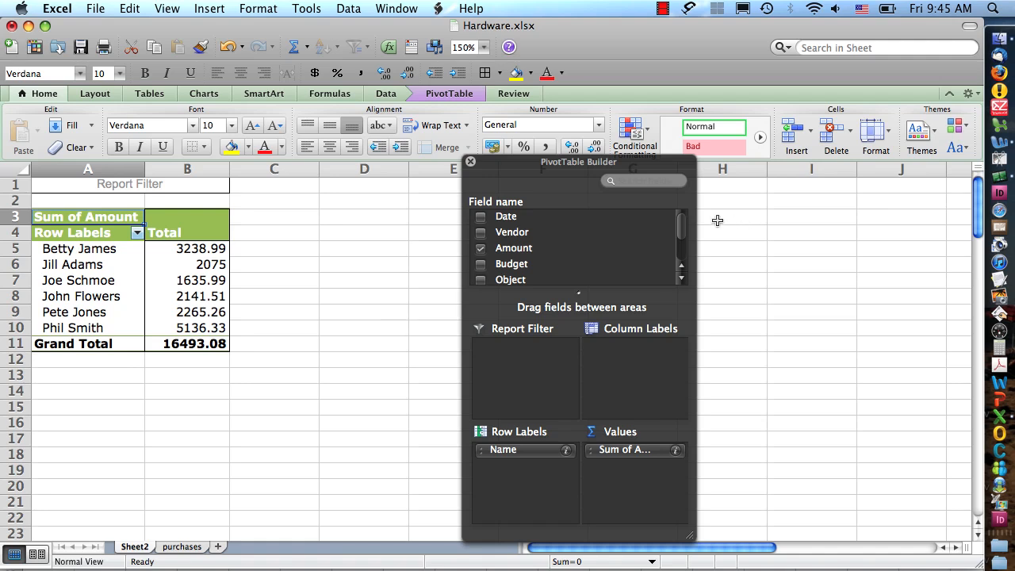
- Add the Category field to the row labels beneath Name
left_click_drag(679, 228, 681, 251)
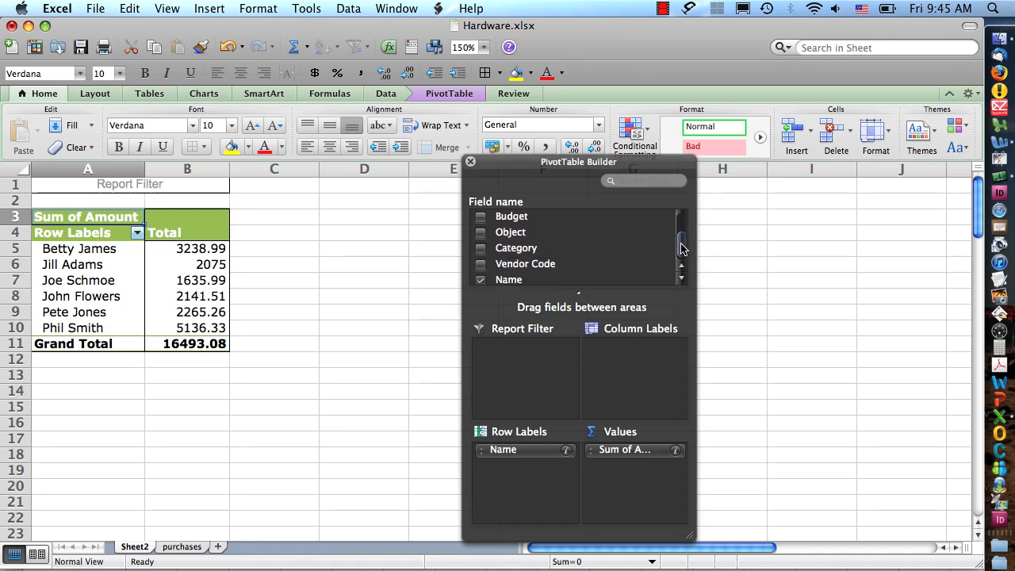
left_click(520, 252)
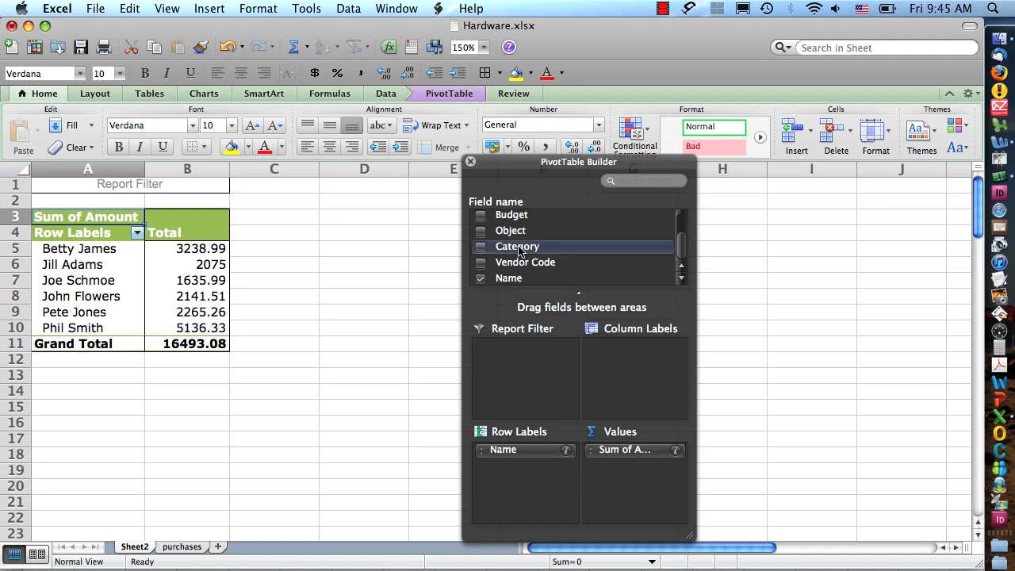
left_click_drag(541, 252, 512, 471)
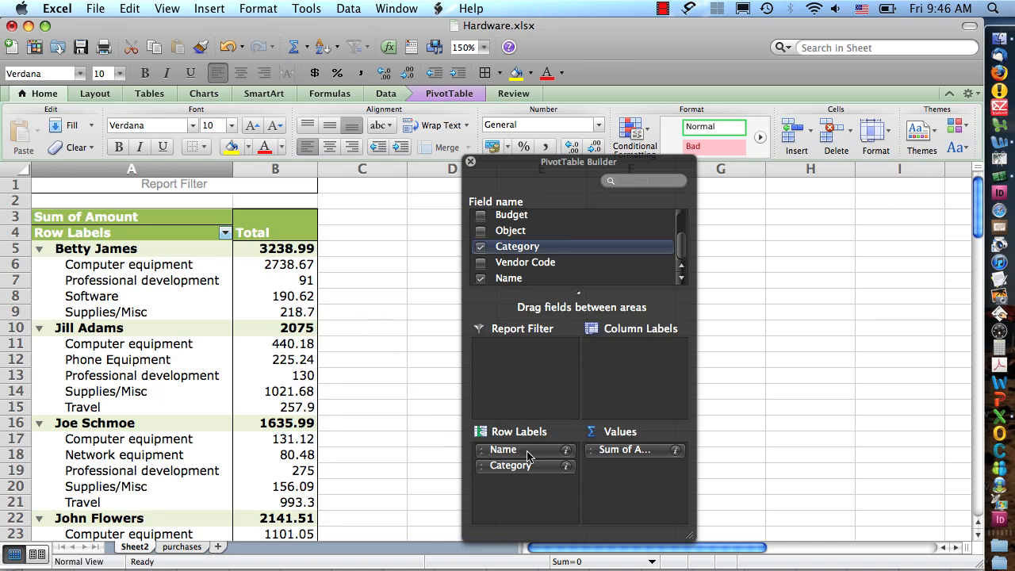
- Put Category above Name in the row labels and collapse the Computer equipment, Food and Network equipment groups
left_click_drag(534, 454, 533, 474)
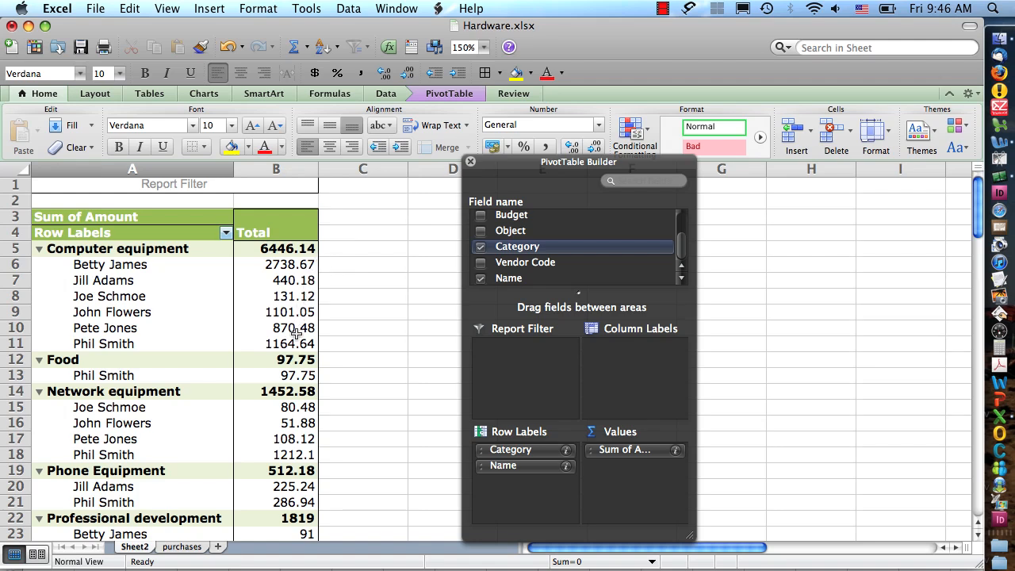
left_click(39, 249)
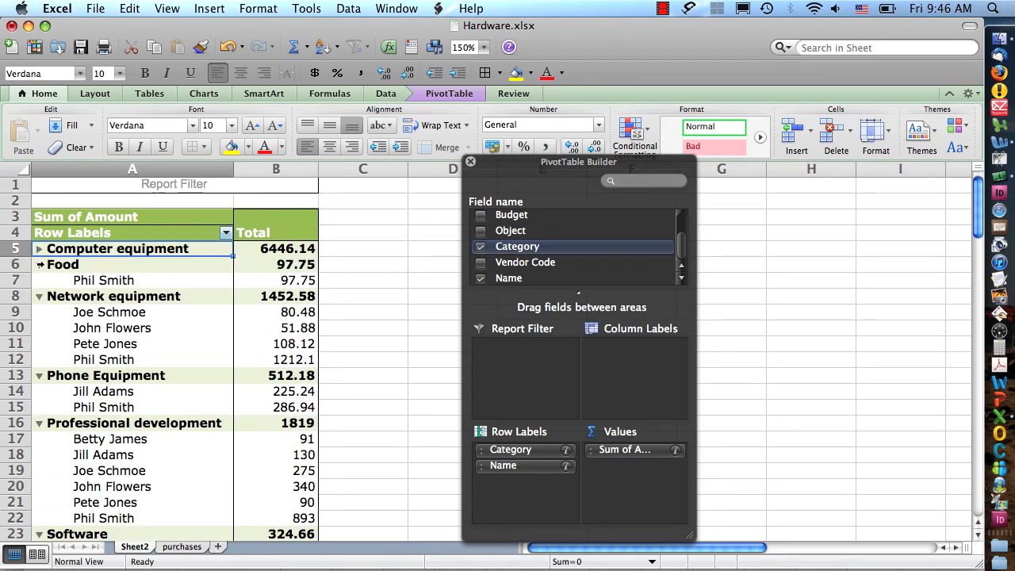
left_click(39, 264)
left_click(39, 267)
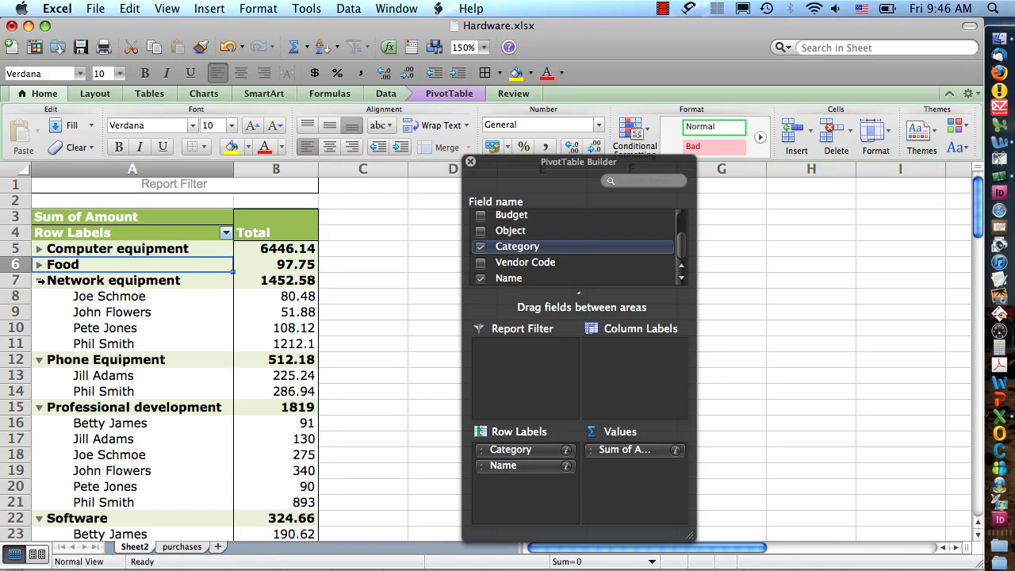
left_click(39, 281)
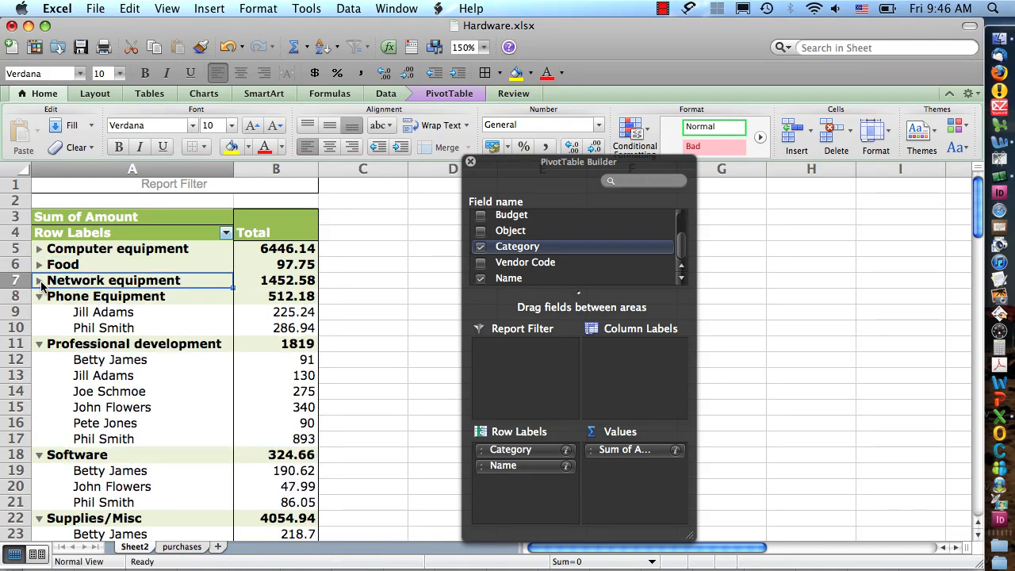
- Expand the three collapsed category groups again and move Category back beneath Name in the row labels
left_click(39, 280)
left_click(39, 265)
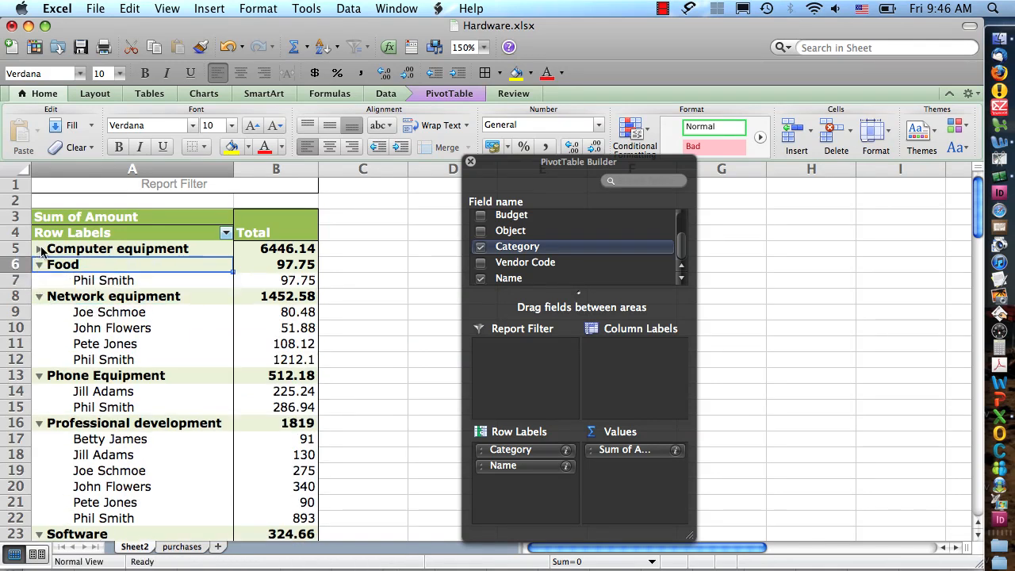
left_click(39, 249)
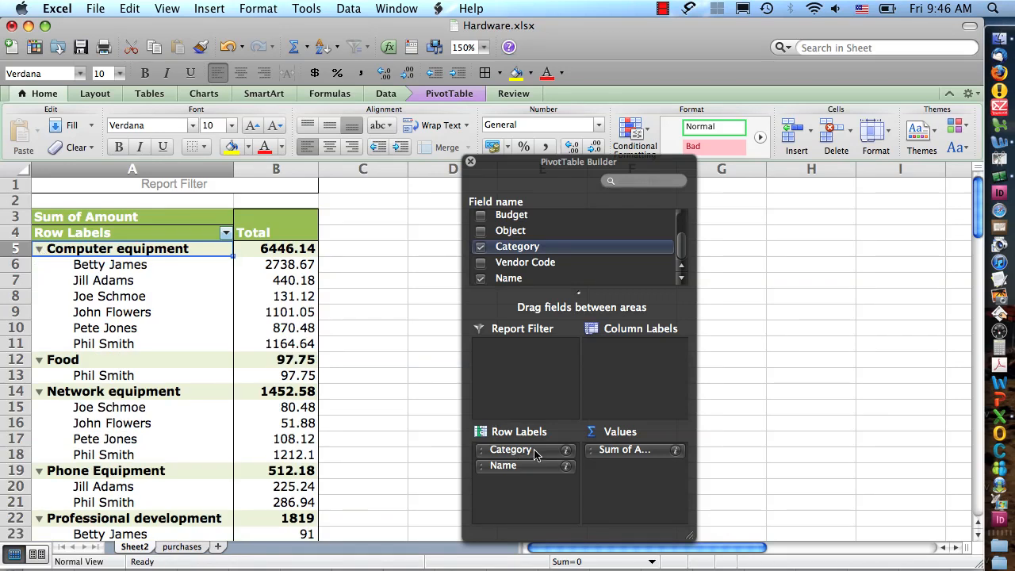
left_click_drag(538, 451, 536, 481)
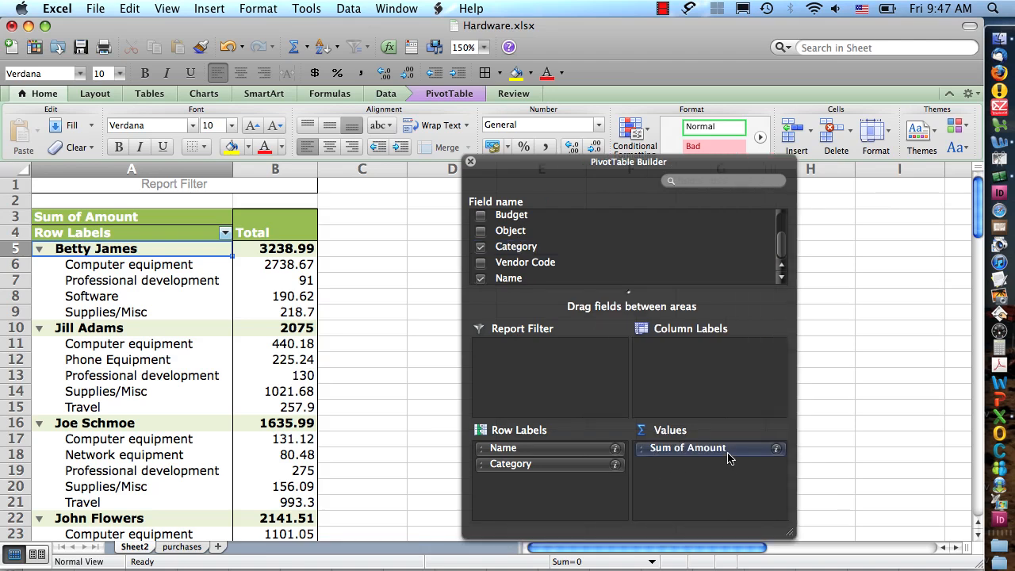
- Set the Sum of Amount value field to show its data as % of total
left_click(775, 450)
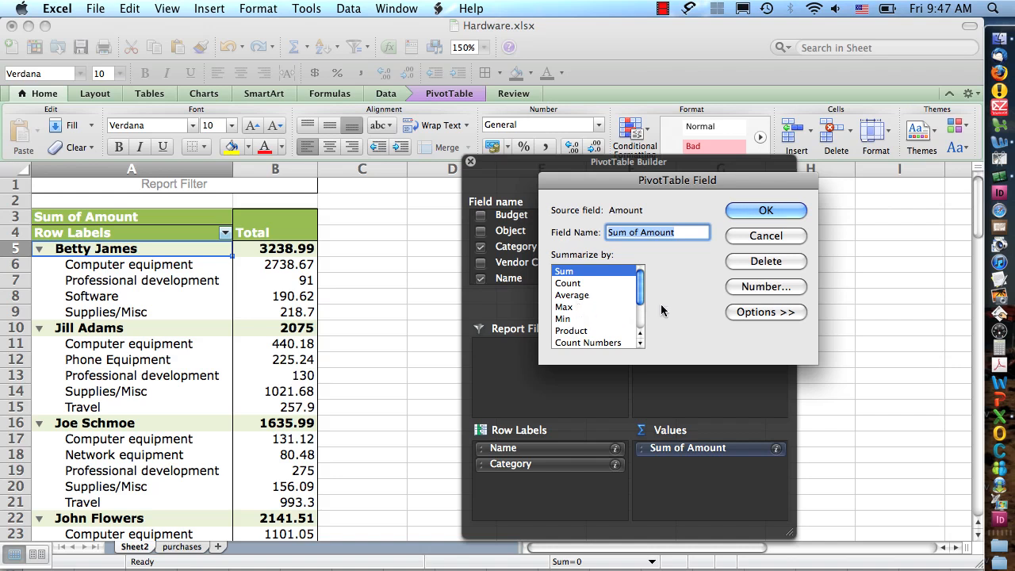
left_click(790, 315)
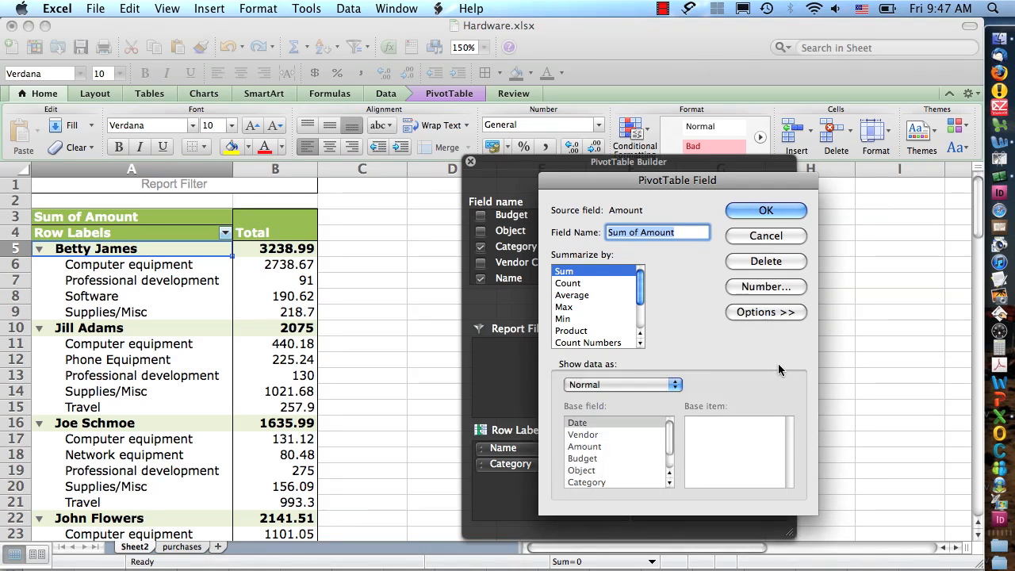
left_click(656, 384)
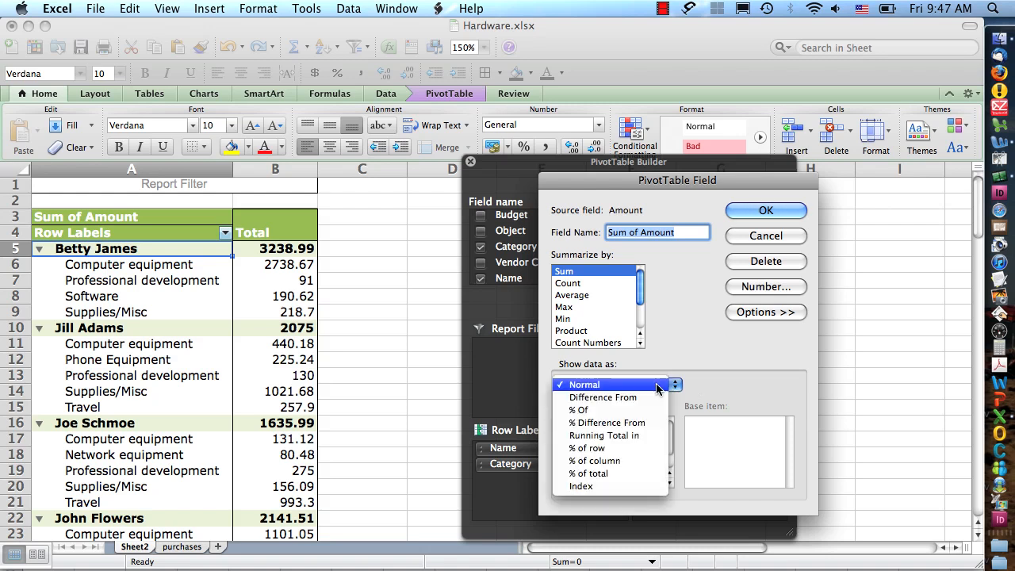
left_click(620, 474)
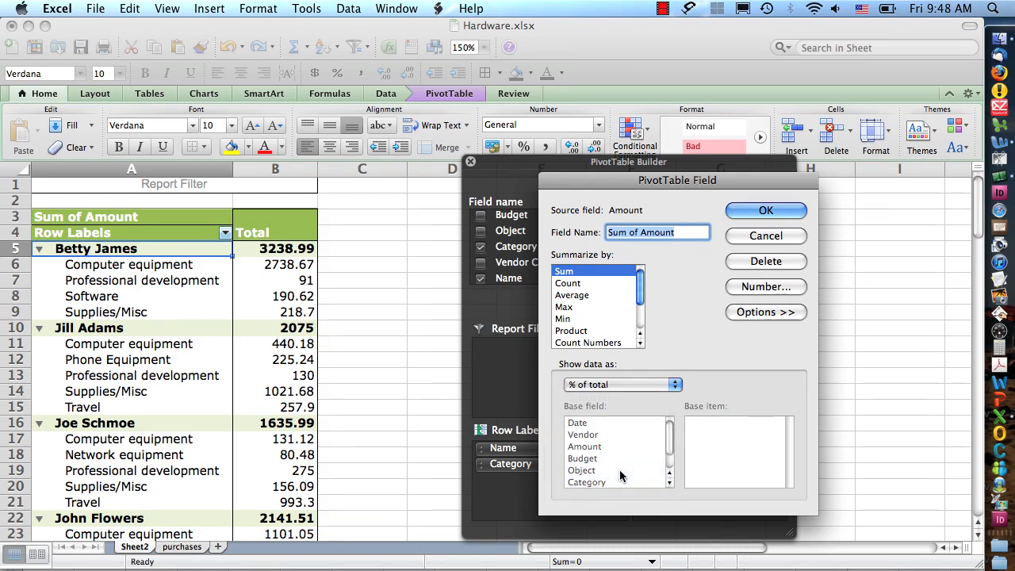
left_click(762, 210)
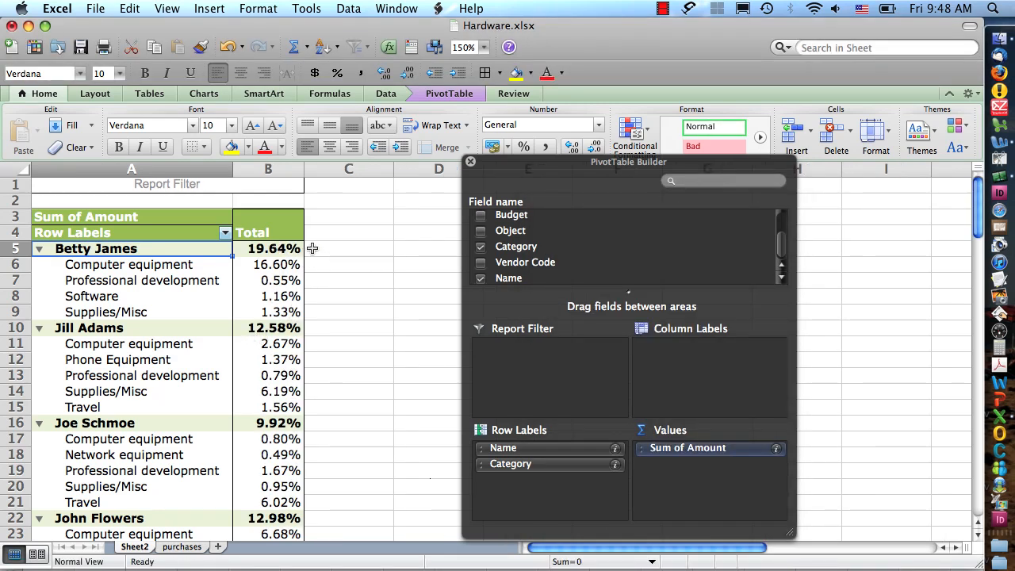
- Collapse the category details under each person in the pivot table, and expand the first person's group again
scroll(343, 255, "down", 1)
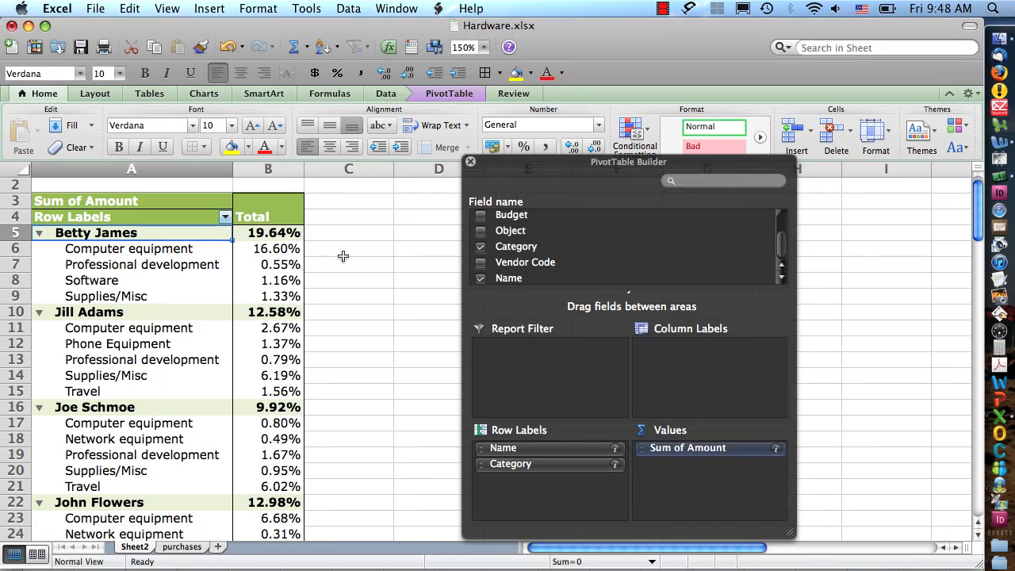
left_click(39, 233)
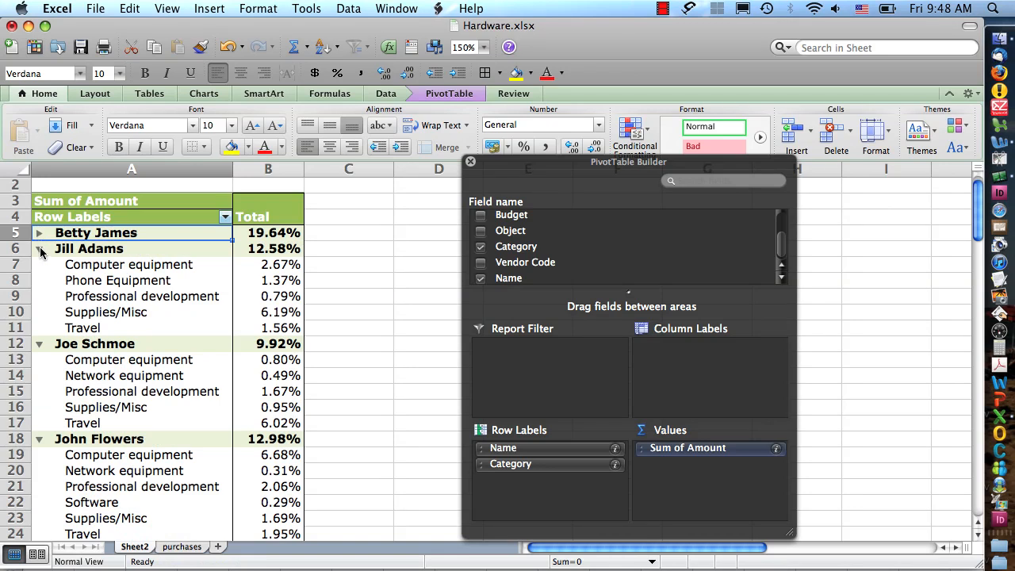
left_click(39, 249)
left_click(39, 265)
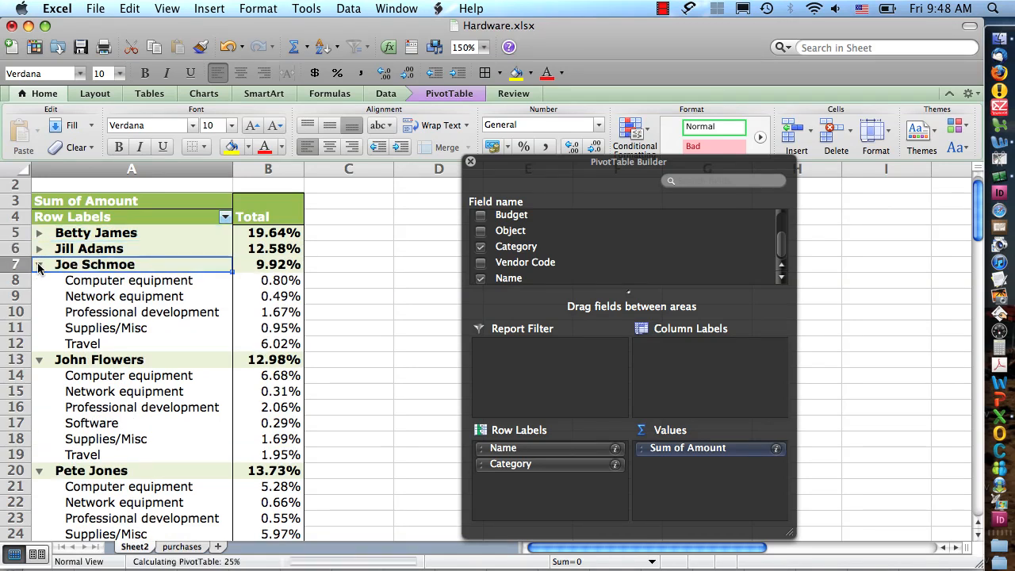
left_click(39, 233)
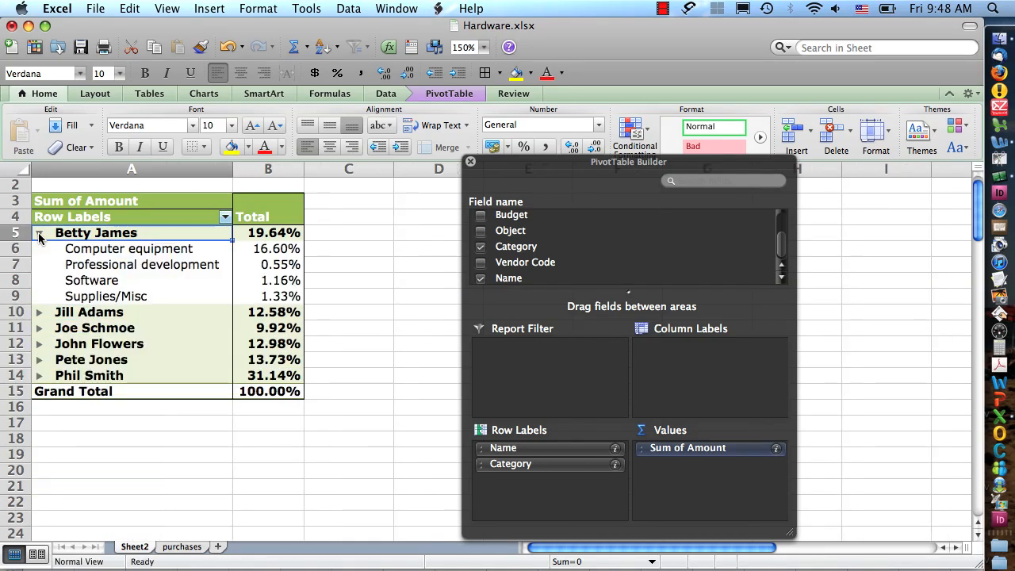